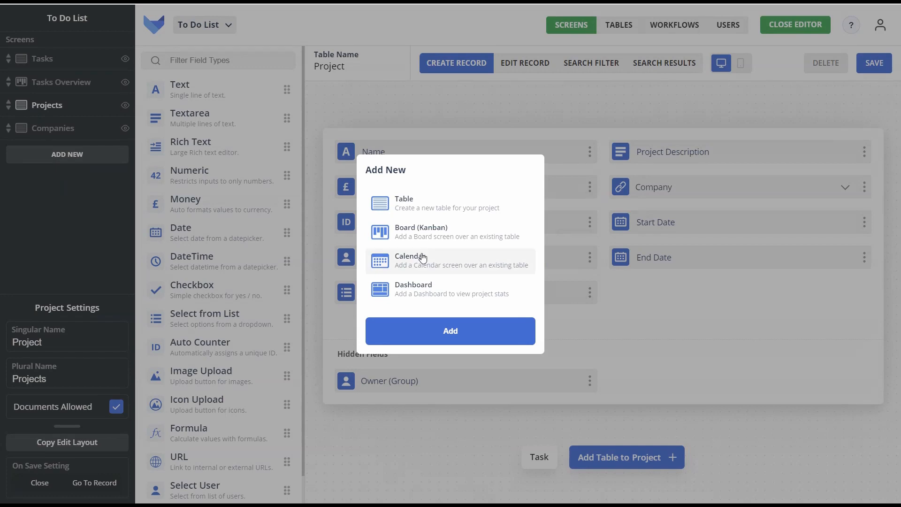
Step: Add a new Calendar screen named "Projects Calendar" to the To Do List project
click(421, 257)
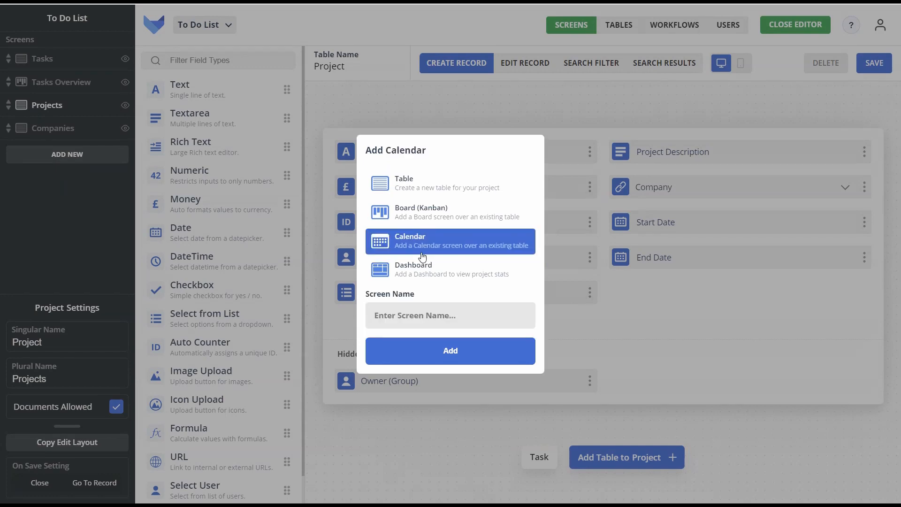
text(Projects)
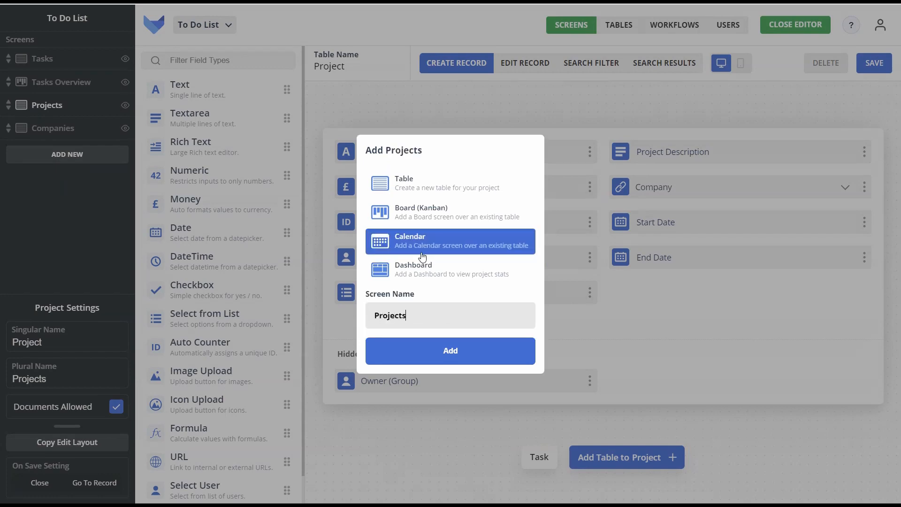
text( Calendar)
click(463, 366)
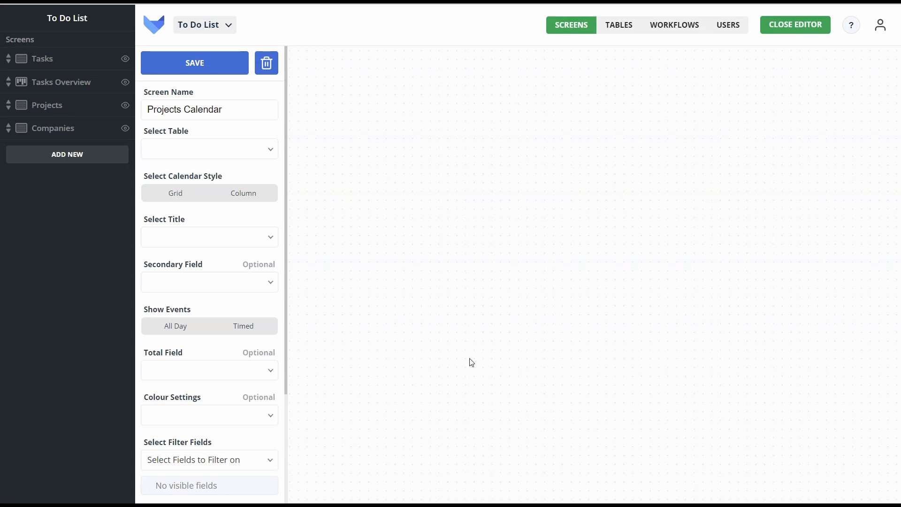
Step: Base the calendar on the Projects table in Grid style, with Name as title and Budget as secondary field
click(213, 156)
click(188, 183)
click(175, 197)
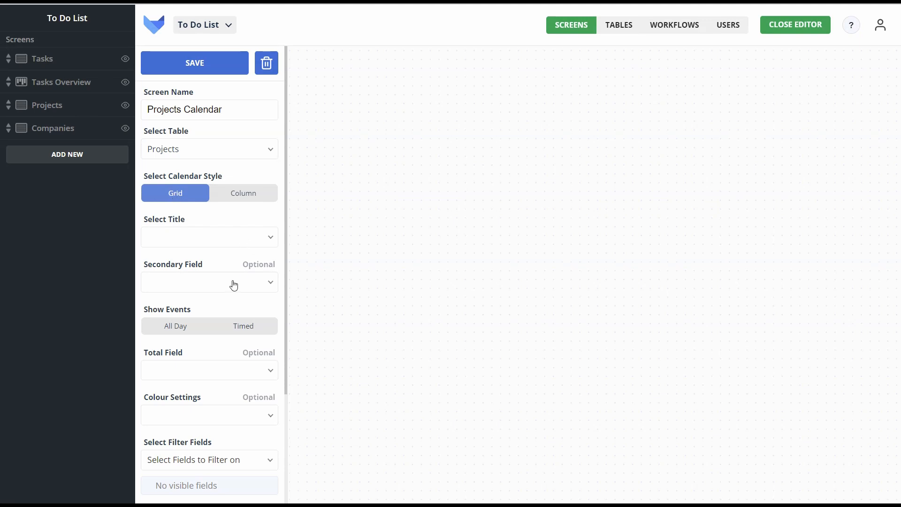
click(216, 241)
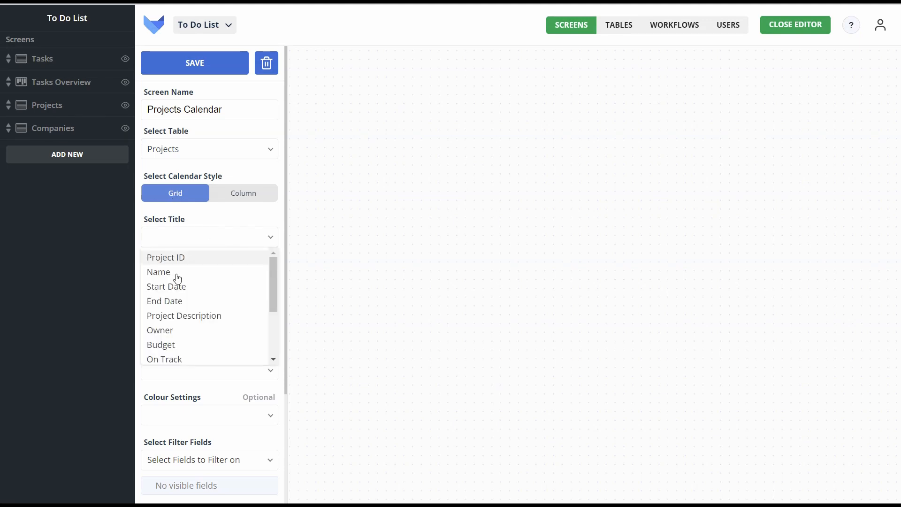
click(176, 274)
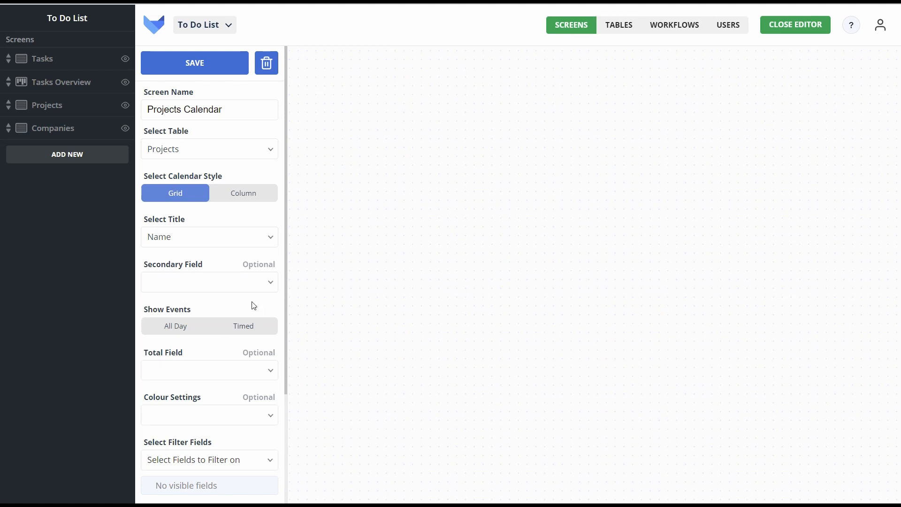
click(253, 285)
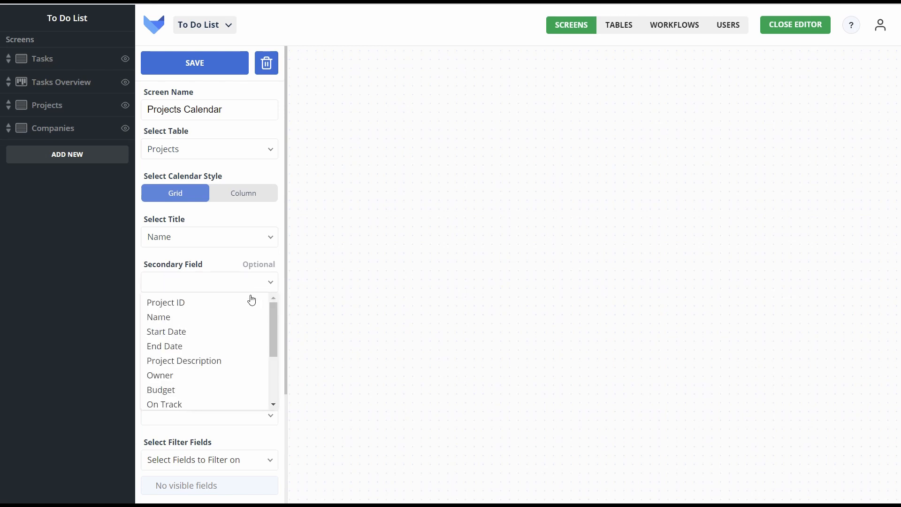
click(168, 393)
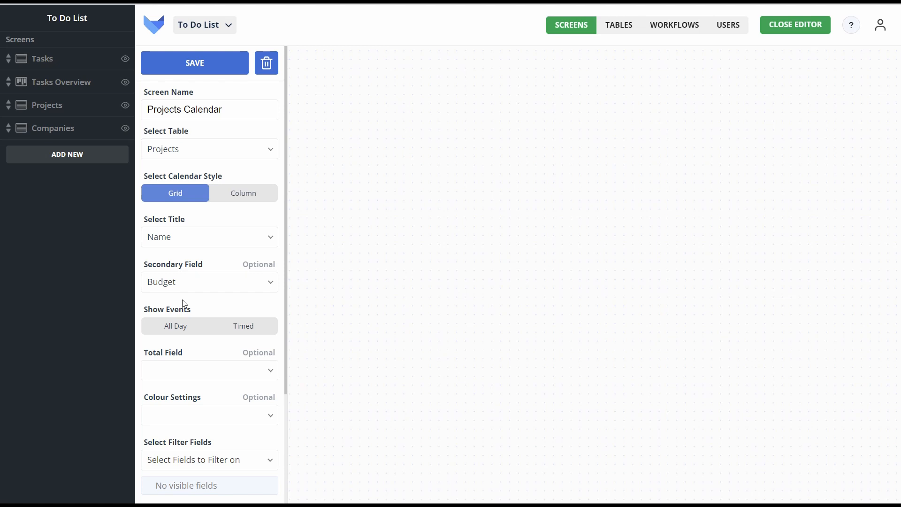
Step: Show events as All Day, using Start Date as the start and End Date as the end
click(175, 333)
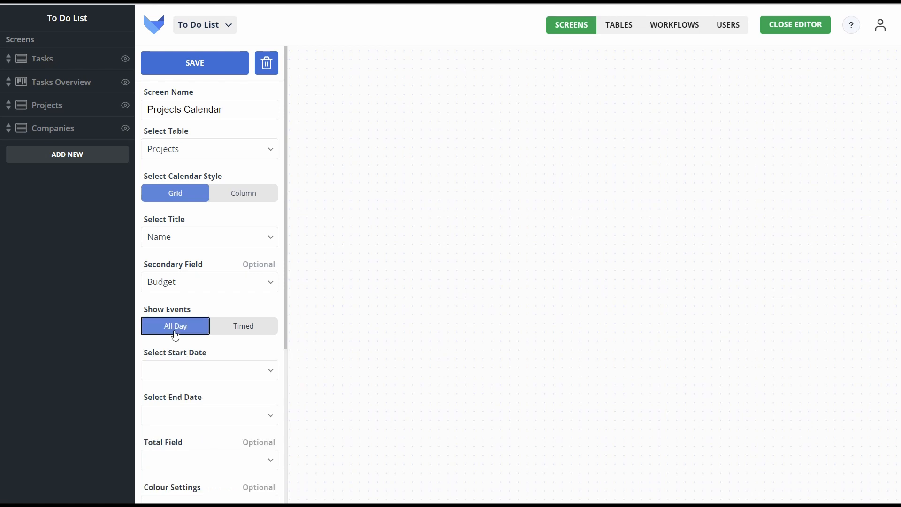
click(221, 373)
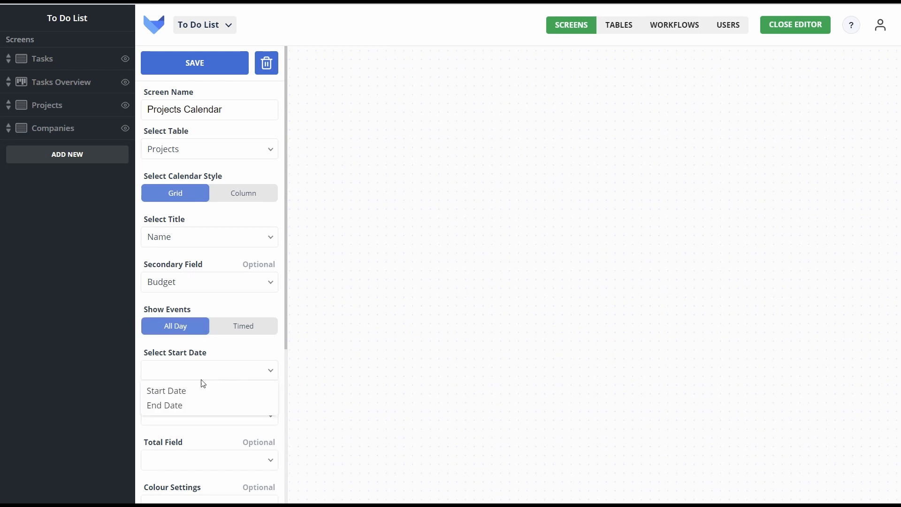
click(178, 390)
click(232, 422)
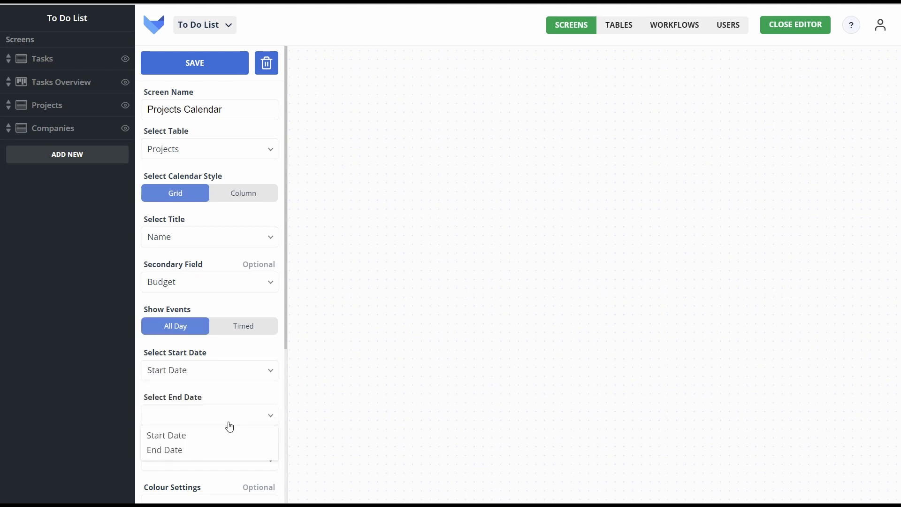
click(203, 451)
Step: Colour the calendar events by the On Track list field and save the calendar screen
scroll(247, 434, down, 2)
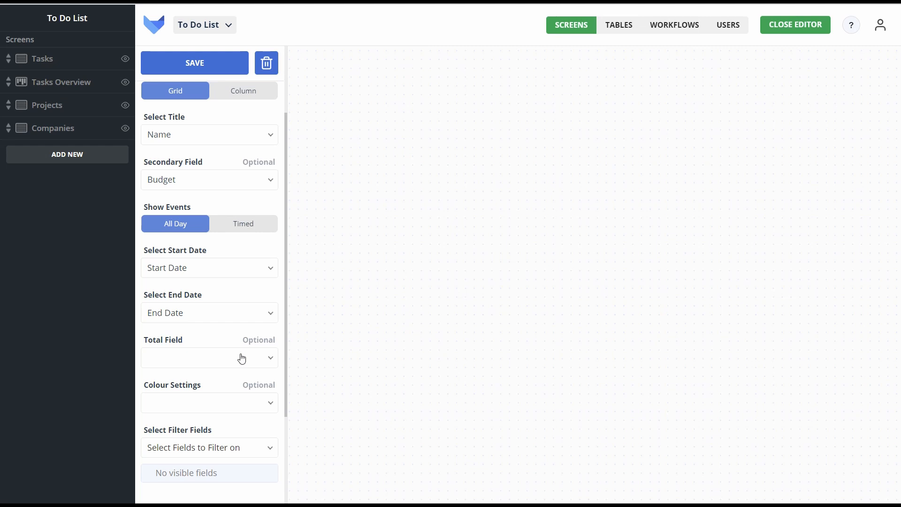
click(238, 400)
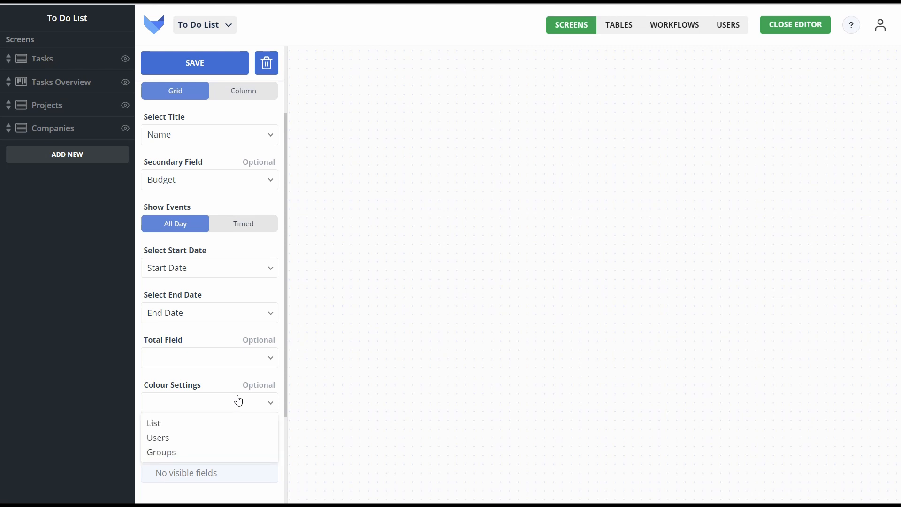
click(227, 424)
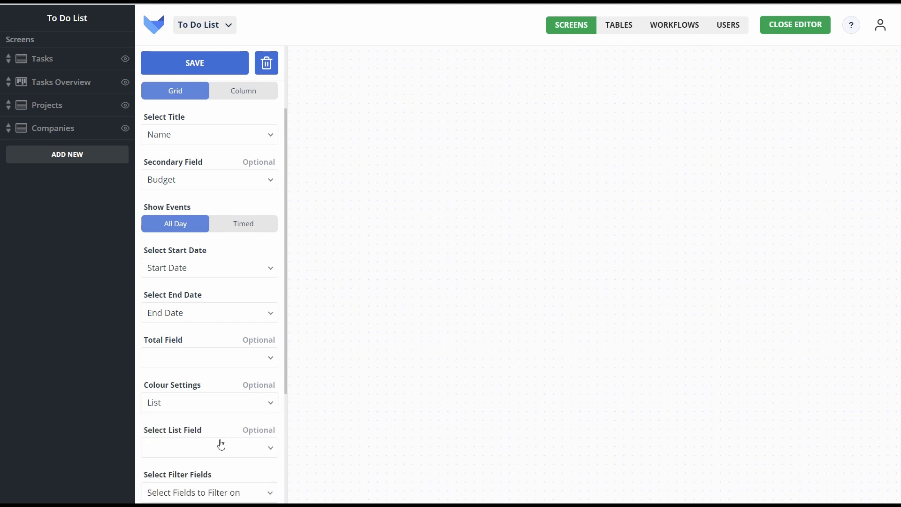
click(220, 446)
click(195, 470)
click(206, 64)
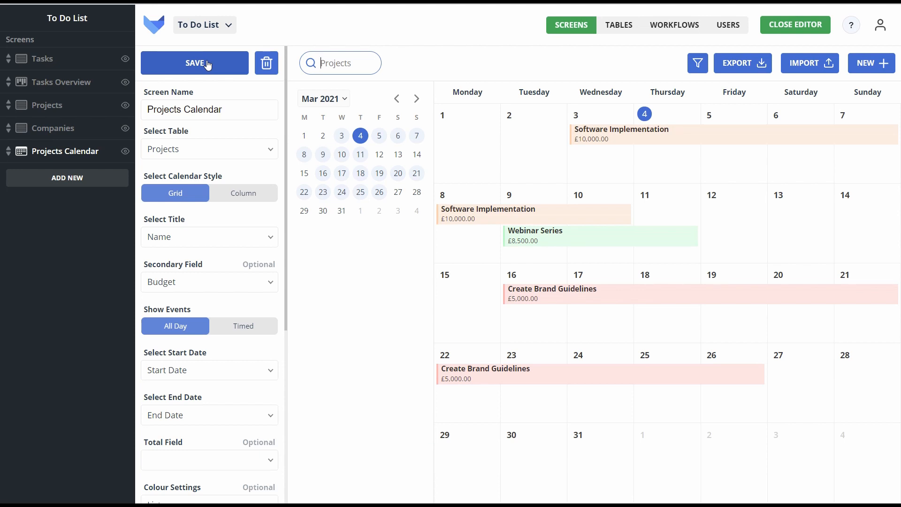
Step: Add Name, Company and Owner as the calendar's filter fields and save the screen
scroll(206, 323, down, 5)
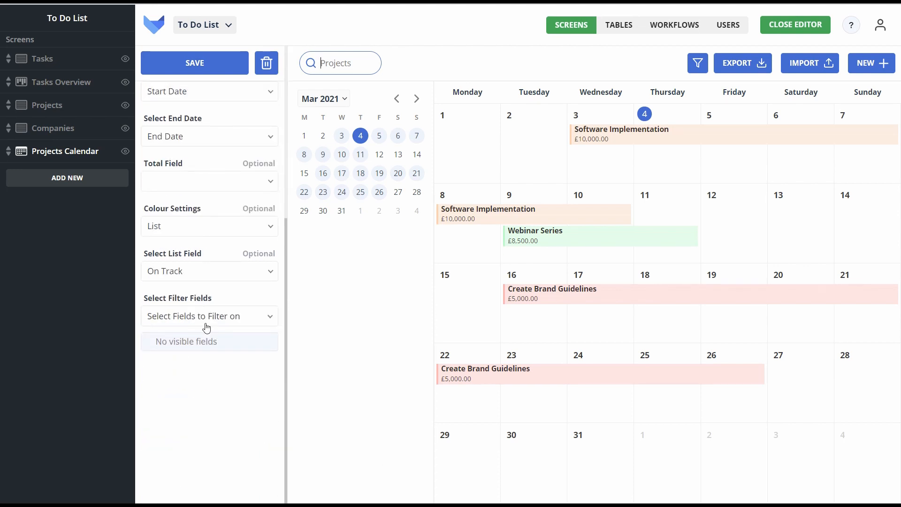
click(699, 72)
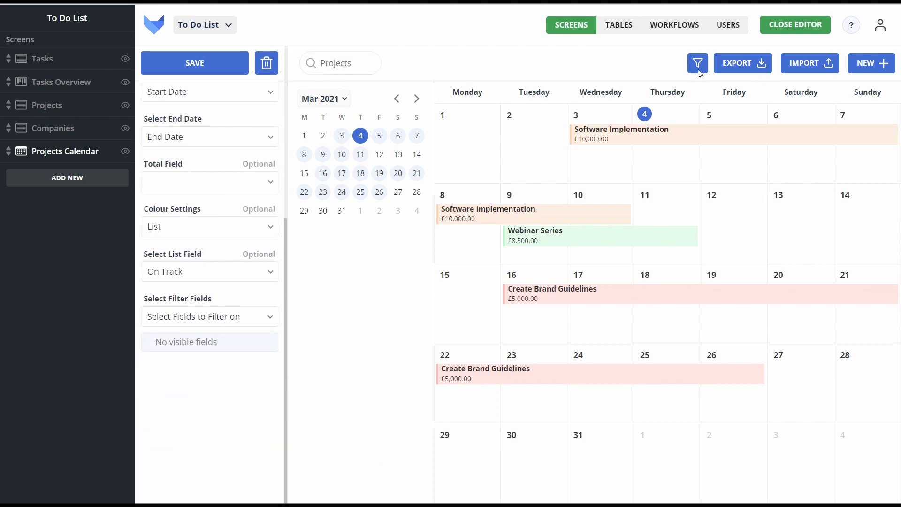
click(244, 323)
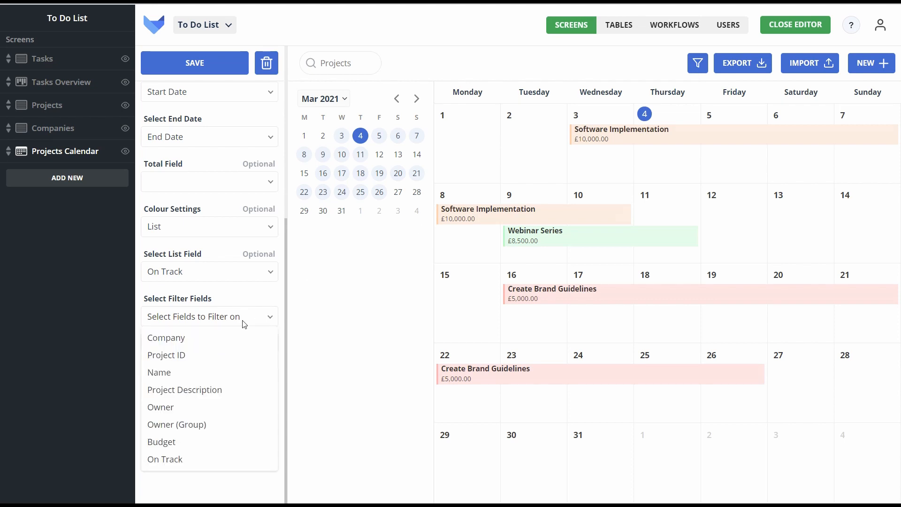
click(185, 373)
click(207, 319)
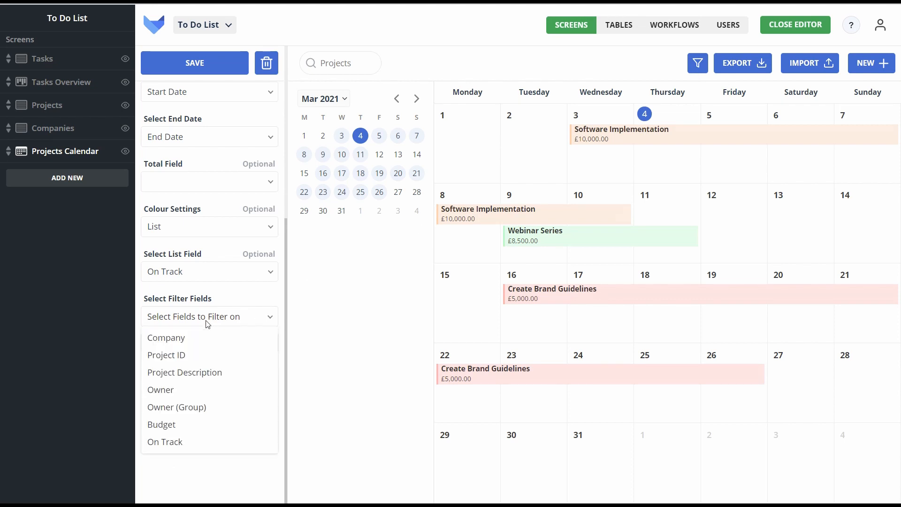
click(187, 337)
click(214, 317)
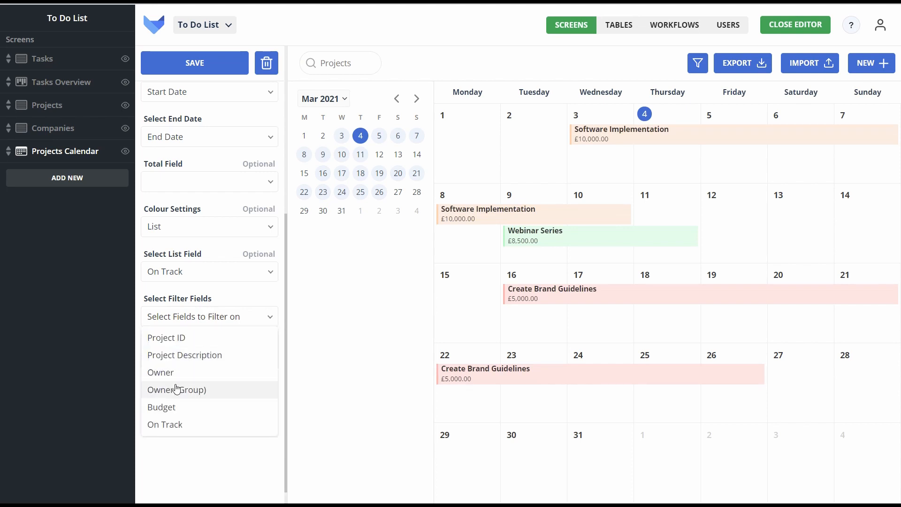
click(180, 373)
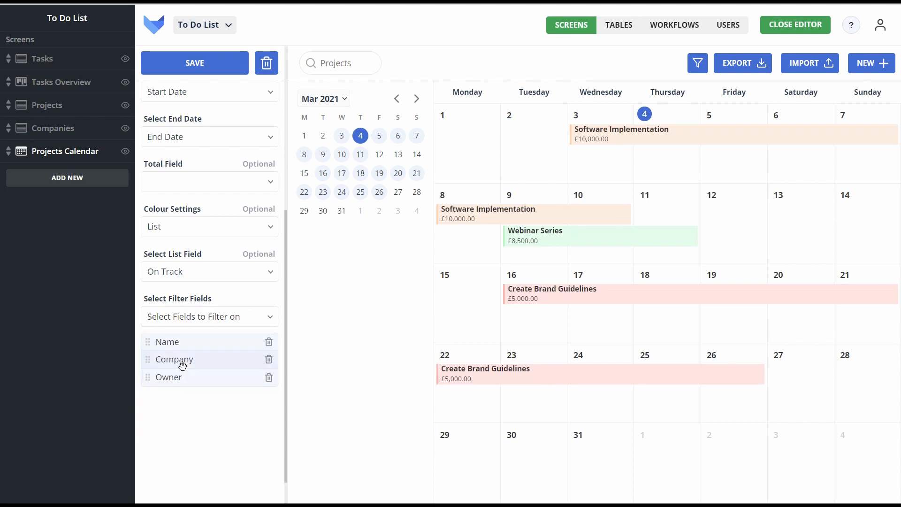
click(217, 72)
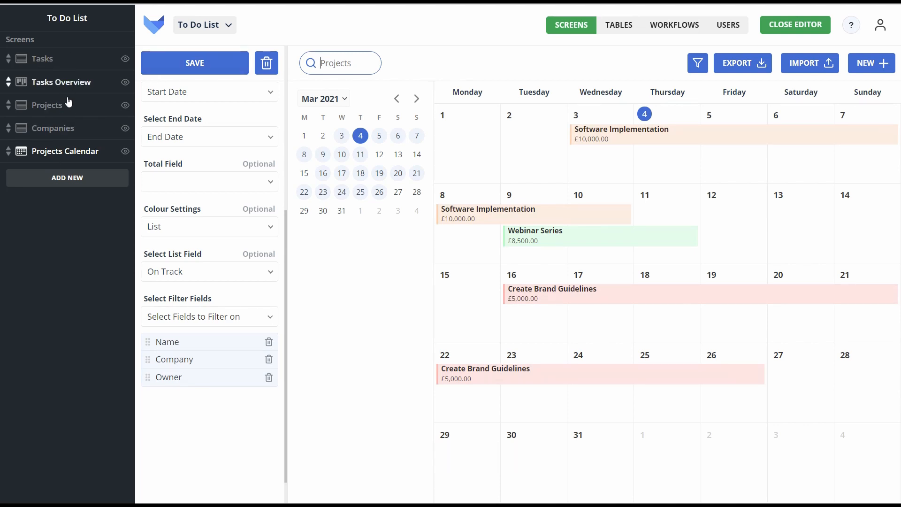
Step: Move the Projects Calendar screen directly below Tasks in the screen order and close the editor
click(124, 155)
click(123, 155)
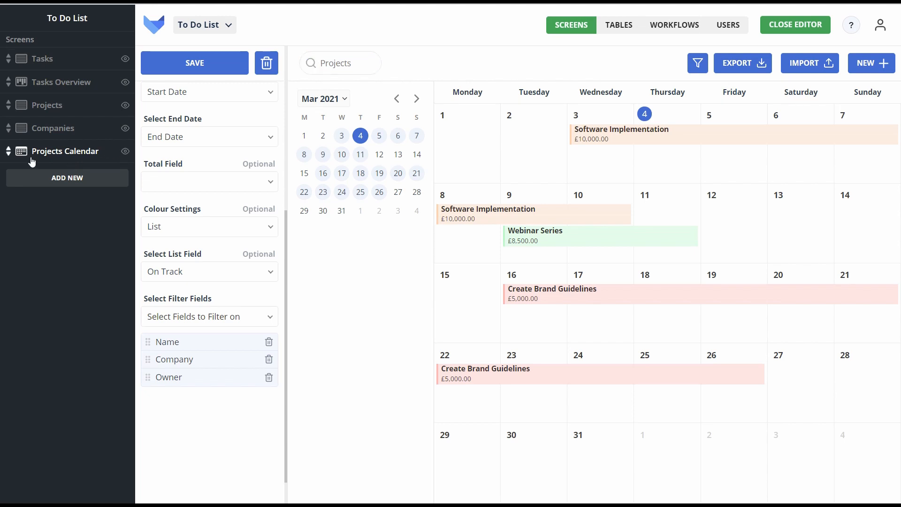
drag(31, 158, 53, 86)
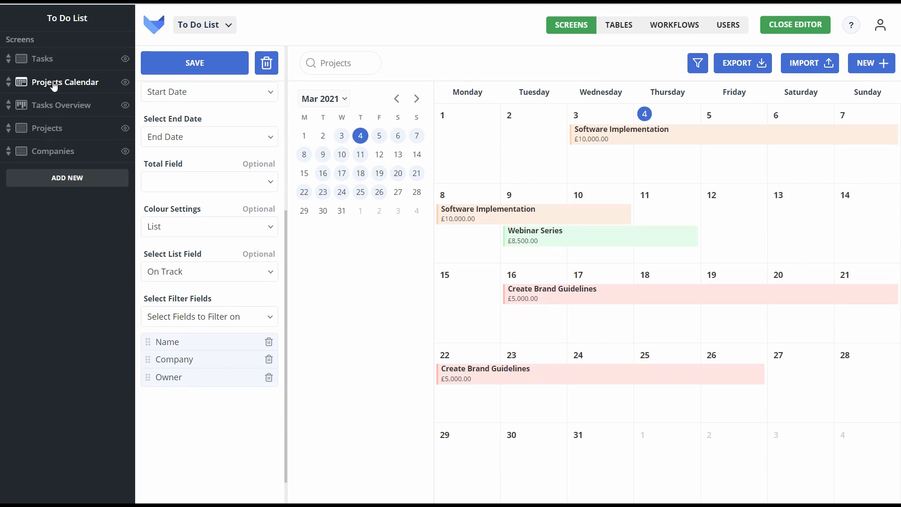
click(782, 28)
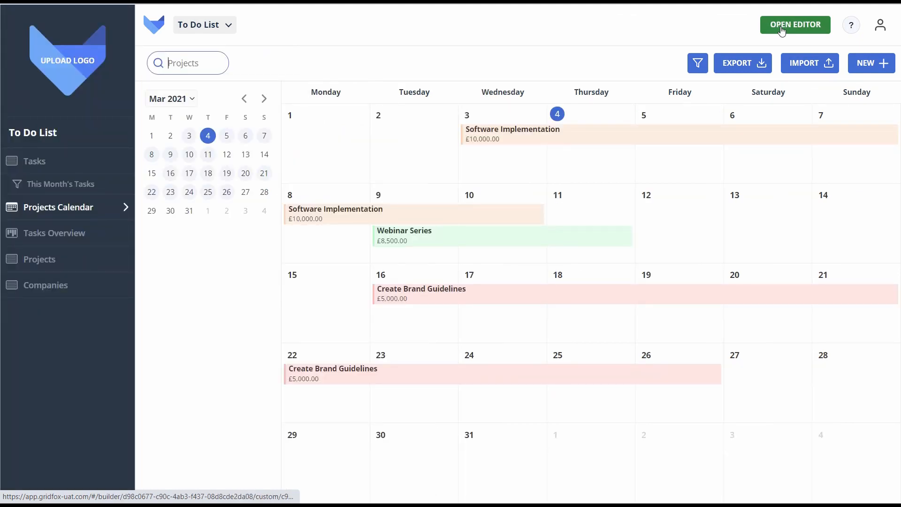
Step: Preview the new project form from the calendar without saving, and open the Create Brand Guidelines project record
mouse_move(678, 138)
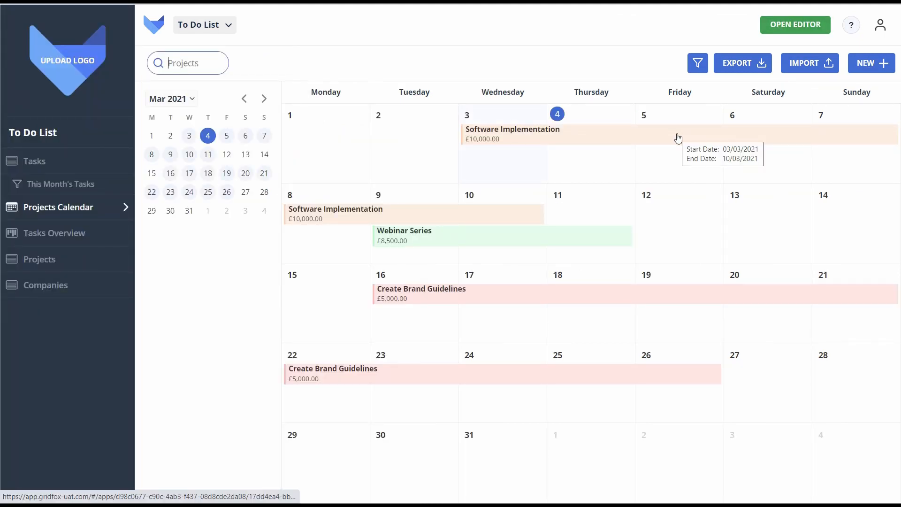
click(877, 63)
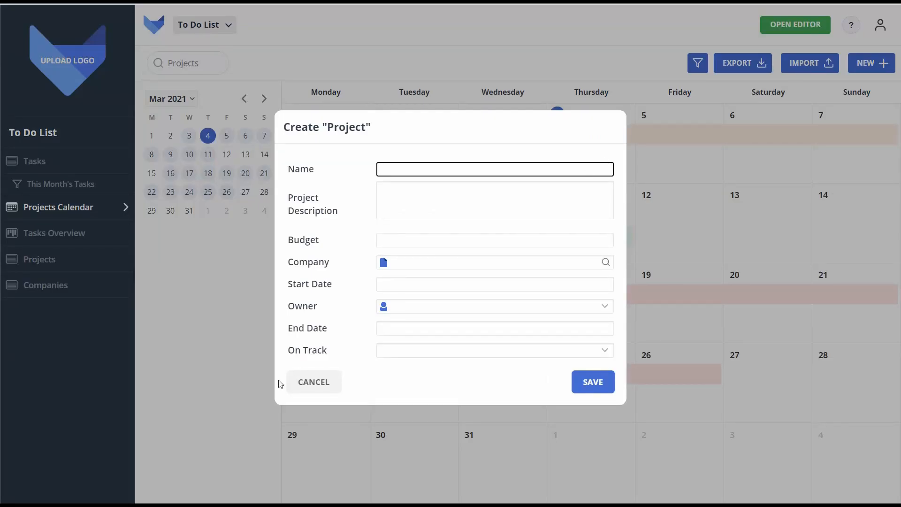
click(304, 389)
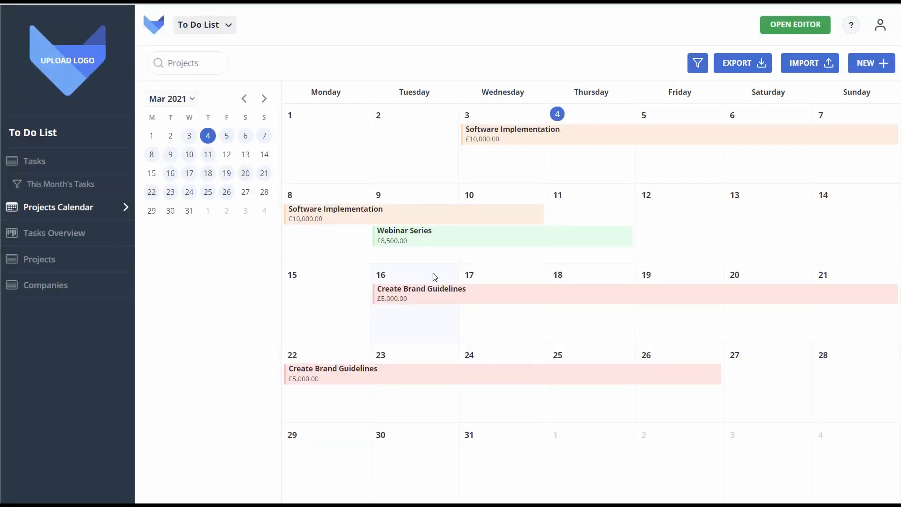
click(425, 296)
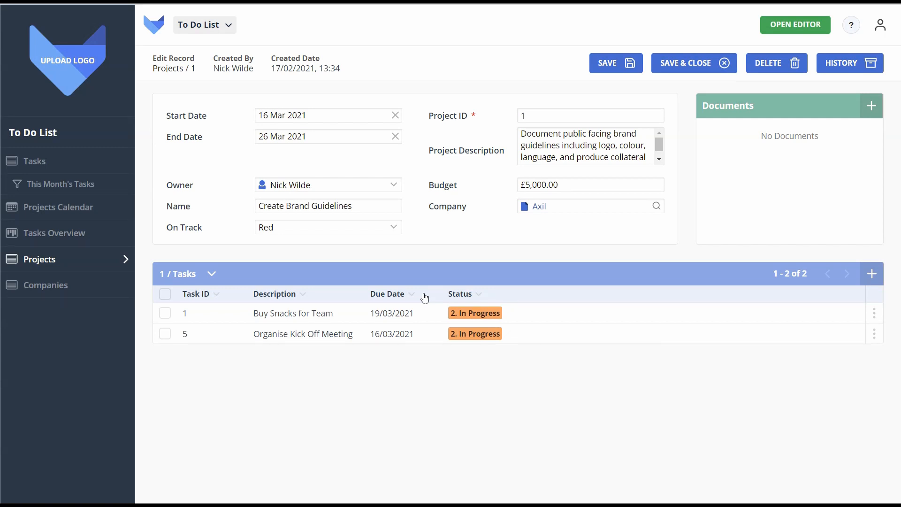
Step: Switch to the CRM project and view its Meeting Schedule calendar
click(229, 27)
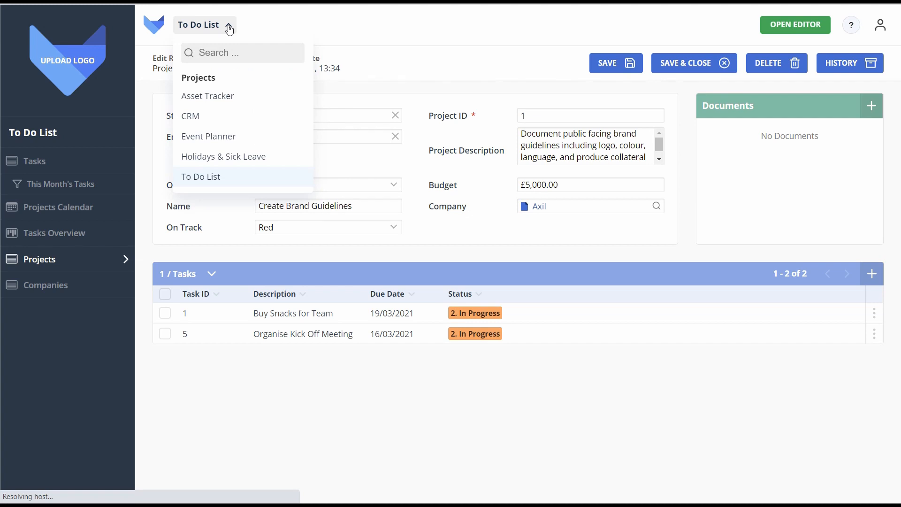
click(209, 116)
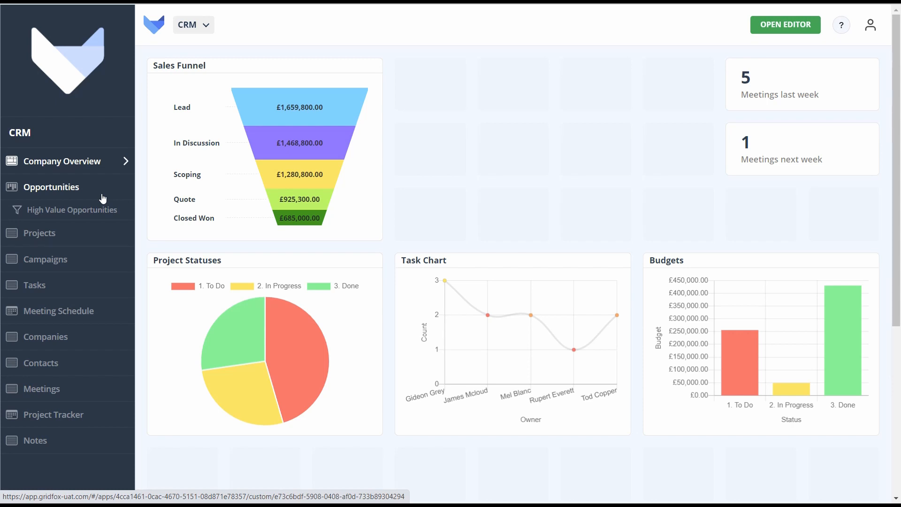
click(66, 313)
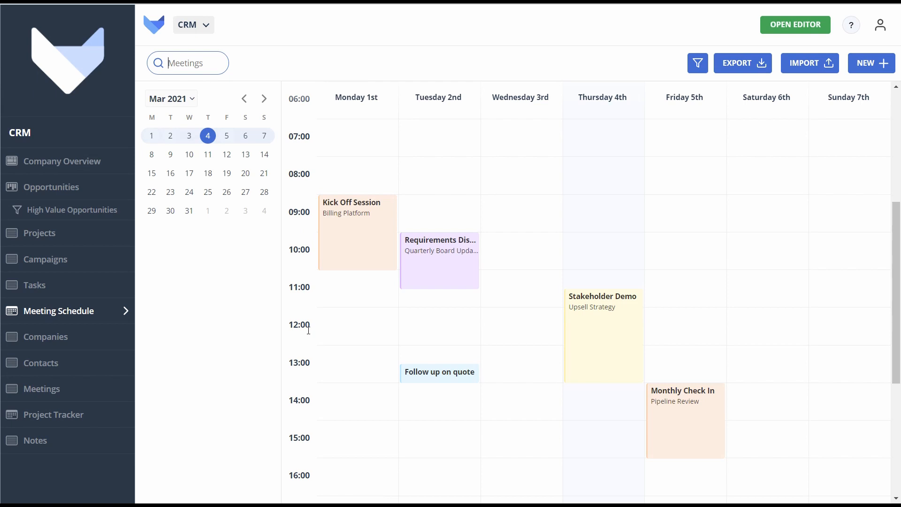
Step: Open the CRM's Project Tracker calendar in the editor and examine its column and row settings
click(93, 417)
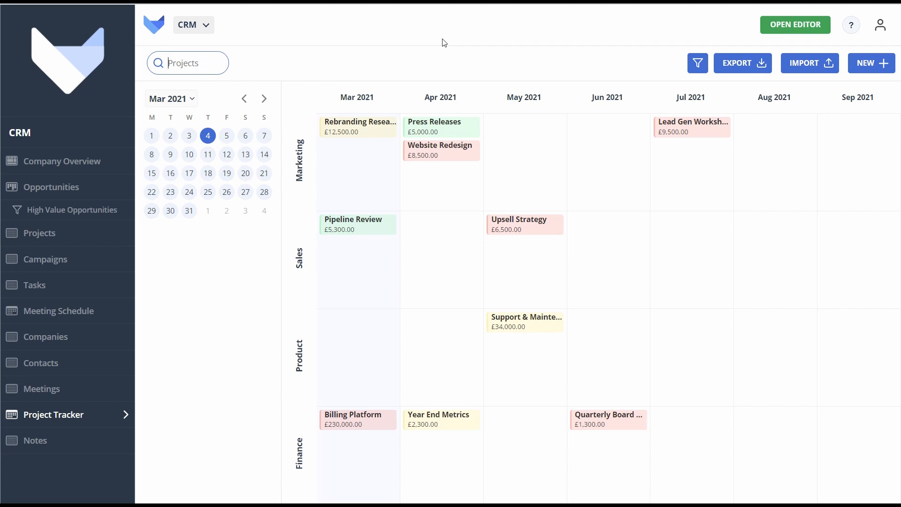
click(811, 26)
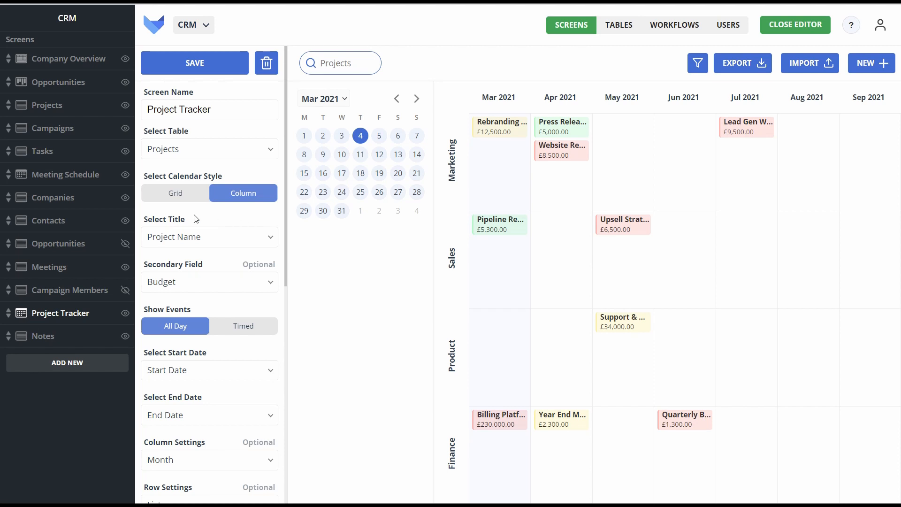
scroll(225, 226, down, 5)
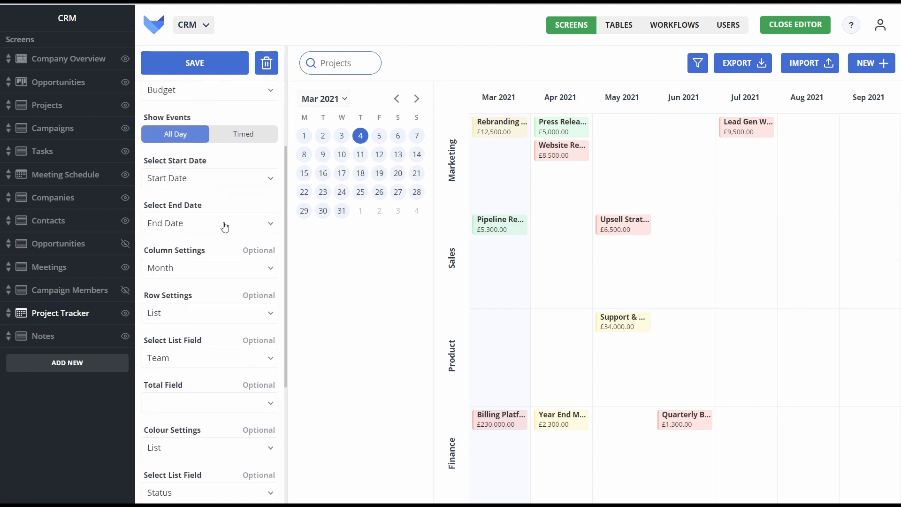